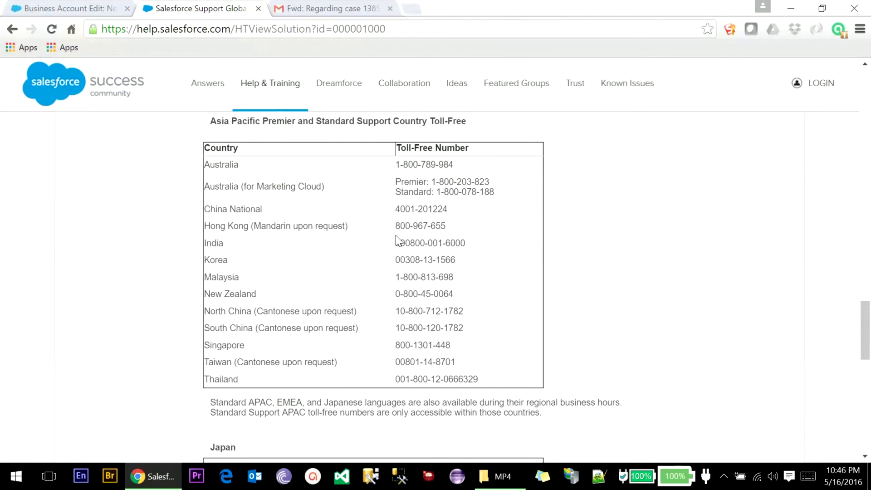
Switch to the support case e-mail in Gmail and highlight the Organization ID given in question 1.
click(315, 7)
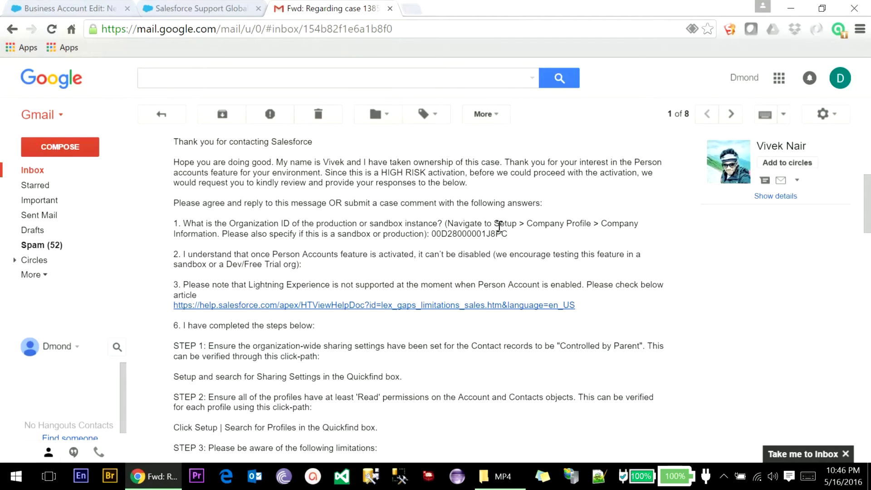
double_click(450, 234)
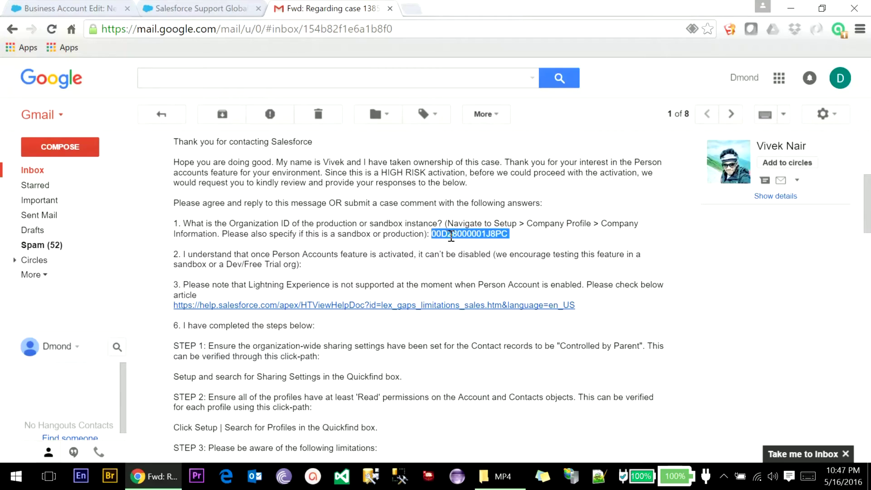
click(545, 236)
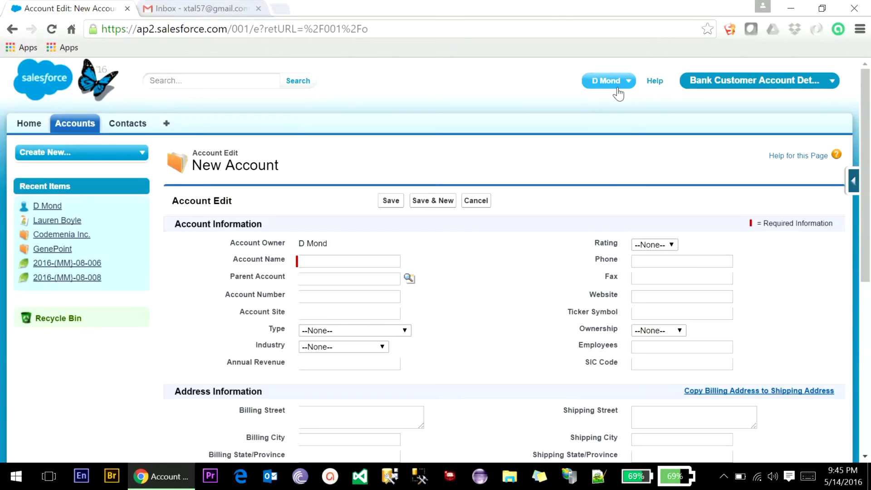
Open the Company Information page in Salesforce Setup and select the Organization ID value.
click(611, 81)
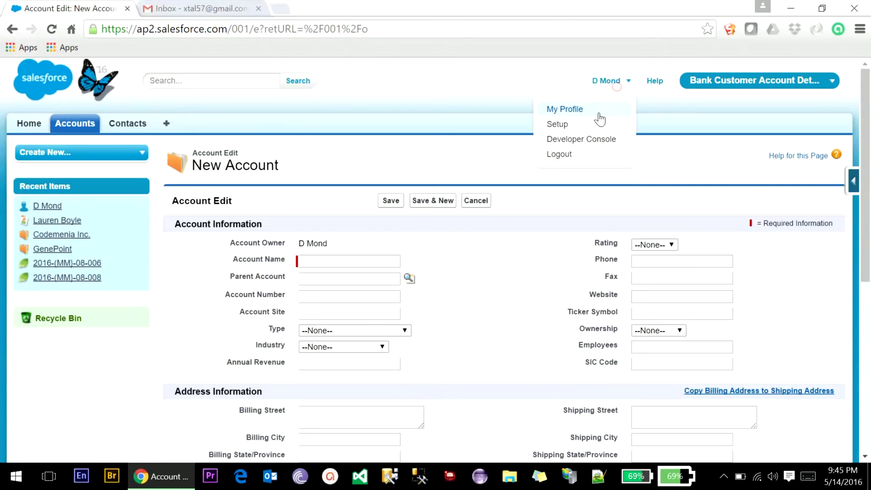
click(591, 129)
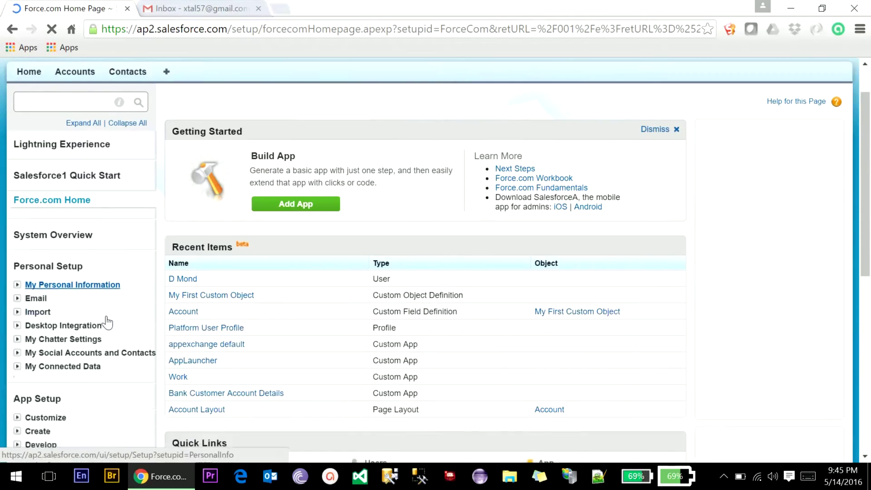
scroll(104, 320, down, 6)
click(17, 319)
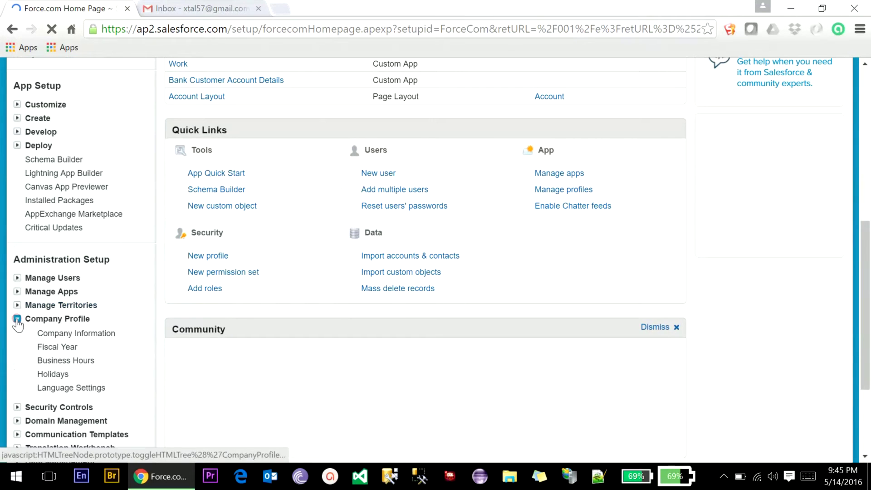
click(83, 336)
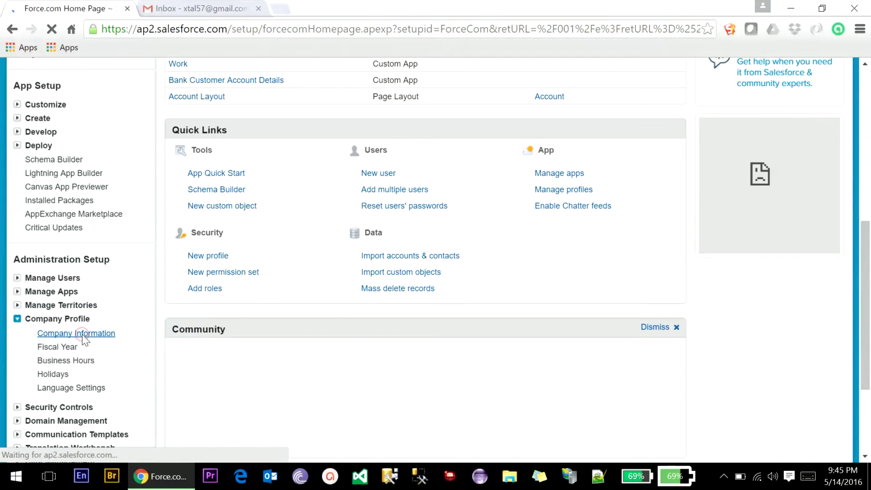
double_click(667, 269)
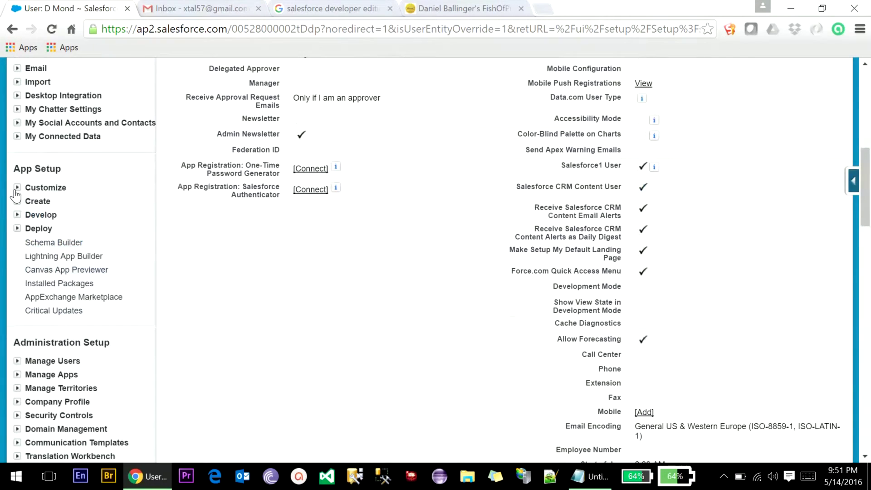
Start a new record type for the Accounts object in the Customize setup area.
click(17, 188)
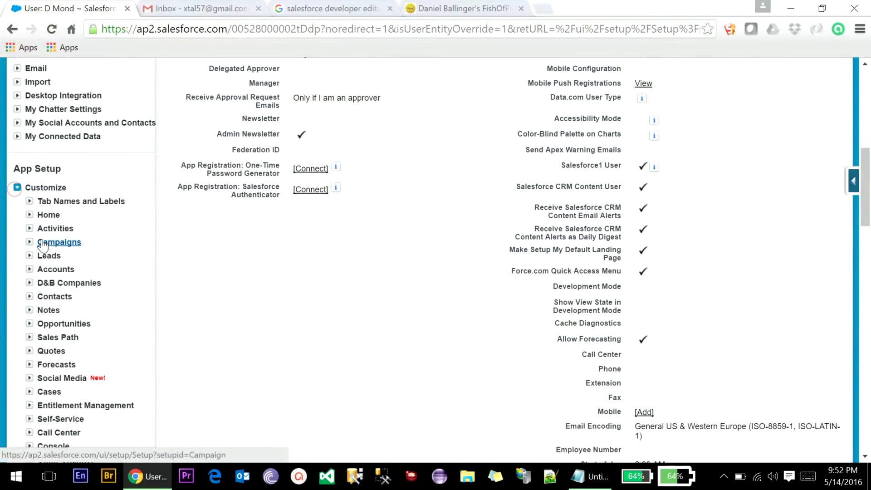
click(29, 269)
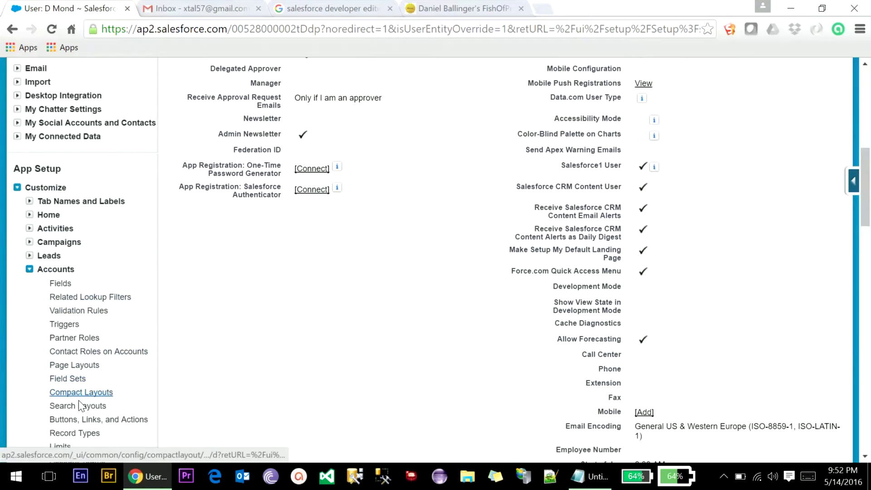
click(75, 433)
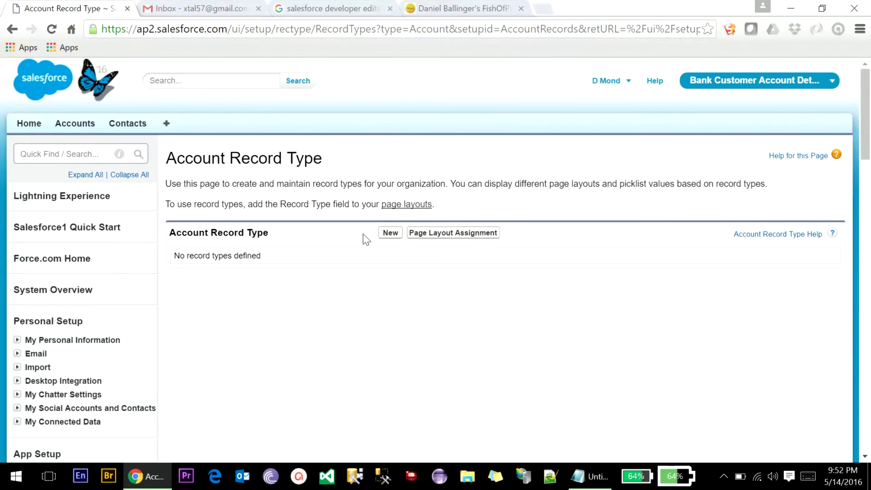
click(390, 236)
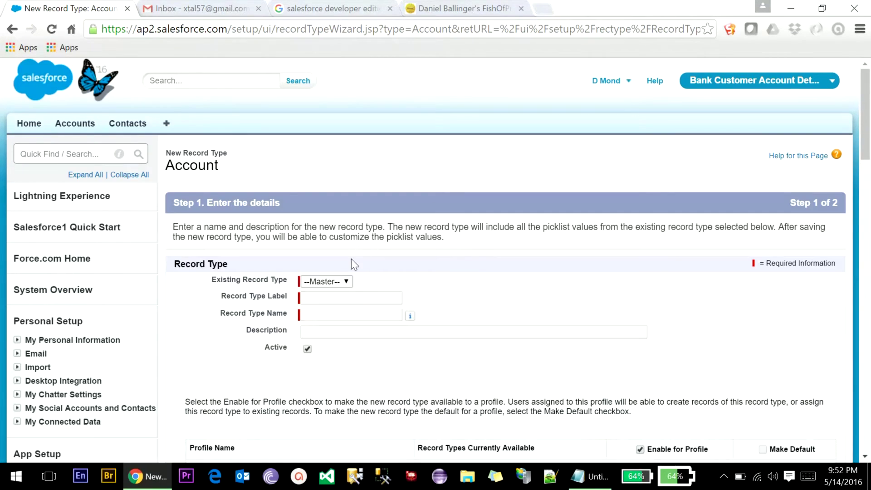
Label the record type Business Account, use Business Account as its description, and continue to the page layout assignment.
click(335, 298)
text(Business Account)
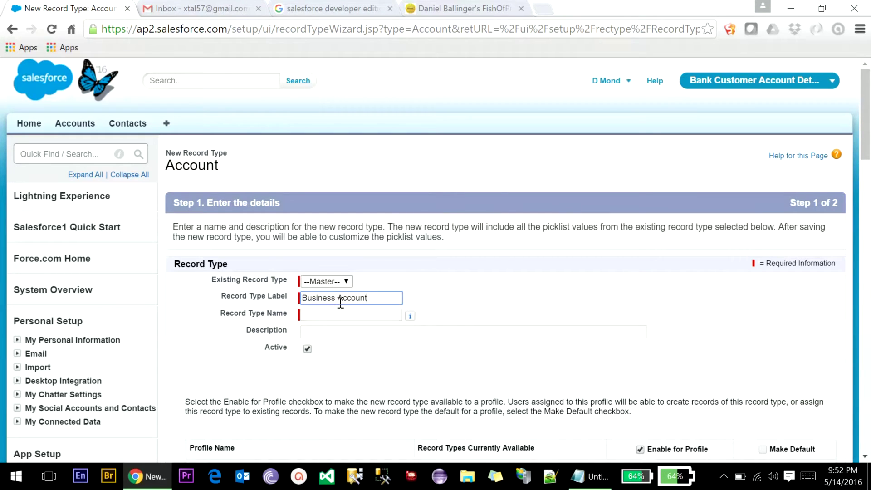
click(339, 314)
click(345, 332)
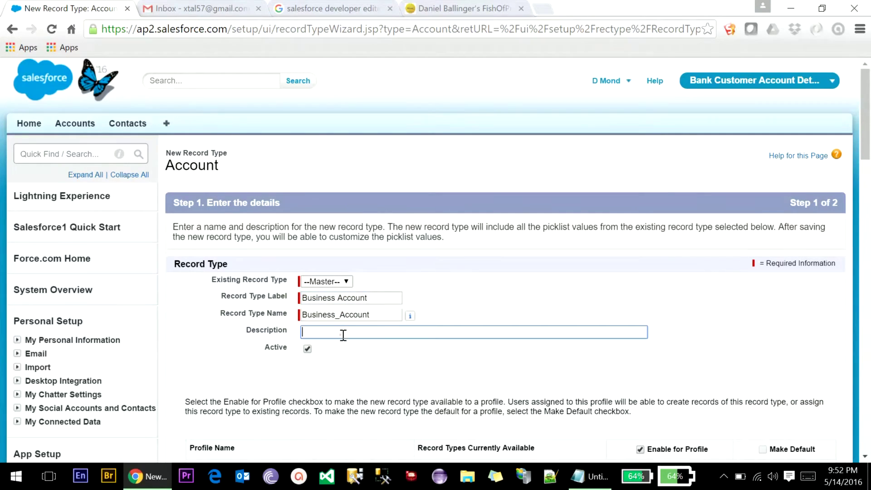
text(Business Account)
scroll(723, 308, down, 3)
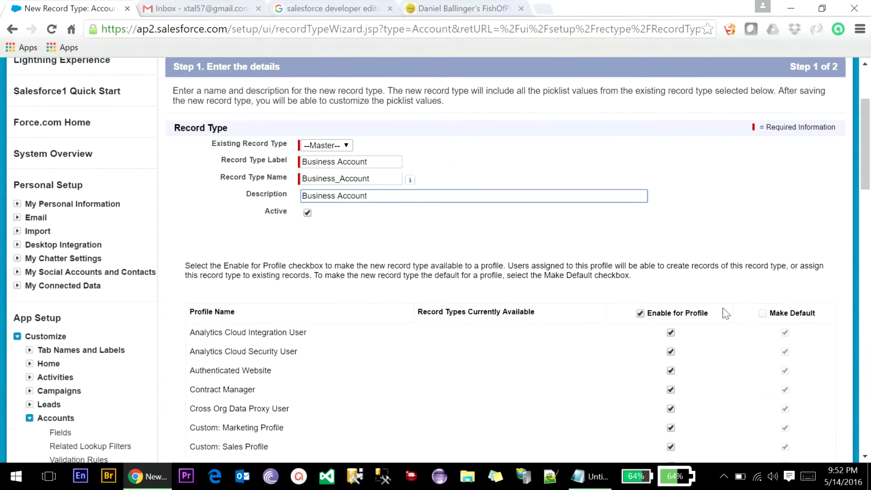
scroll(759, 326, down, 2)
scroll(774, 318, down, 8)
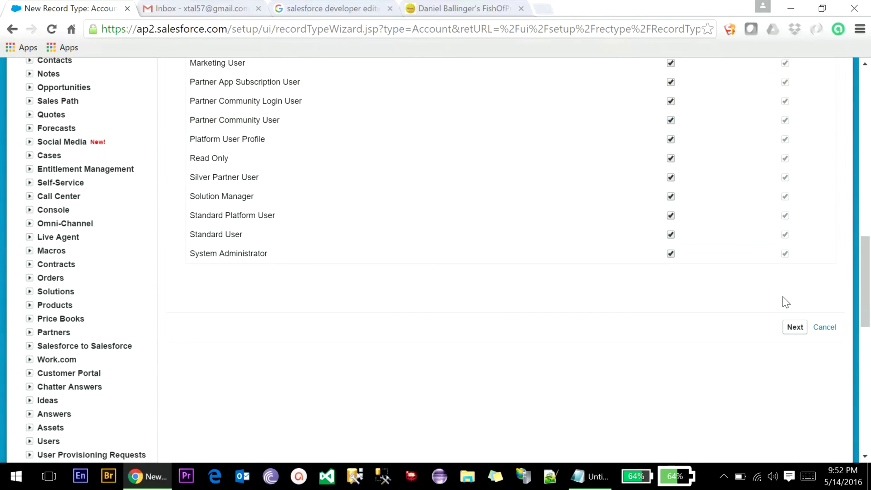
click(793, 328)
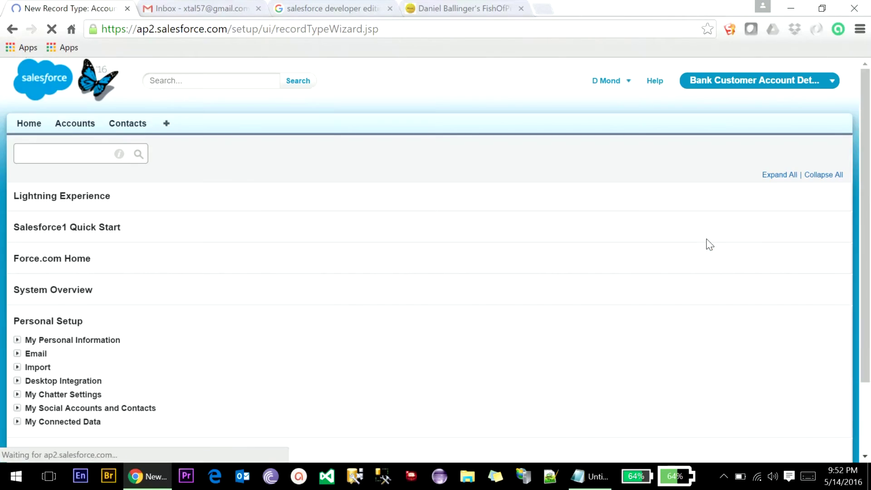
Apply Account Layout to all profiles for the Business Account record type and save it.
scroll(367, 125, down, 4)
click(389, 143)
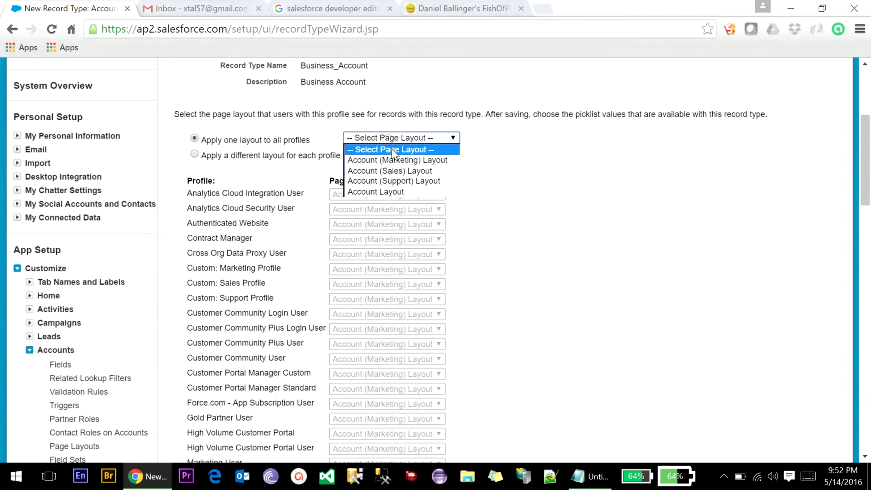
click(391, 192)
scroll(653, 232, down, 7)
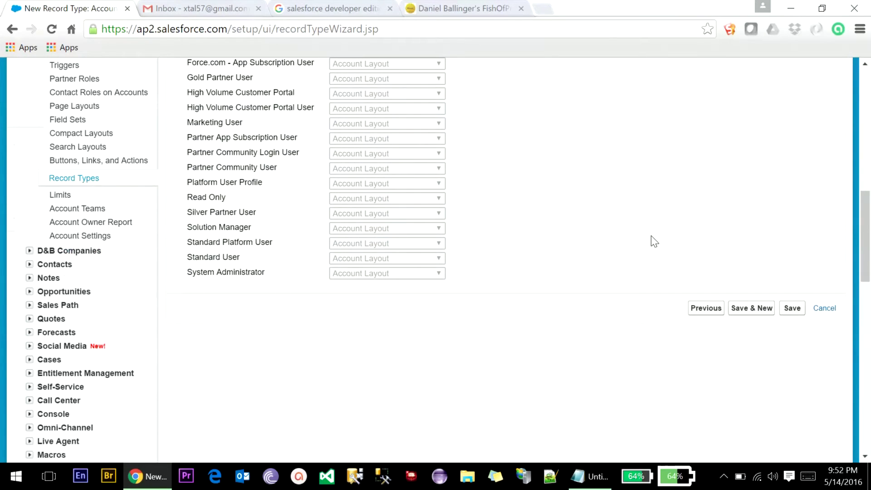
click(792, 308)
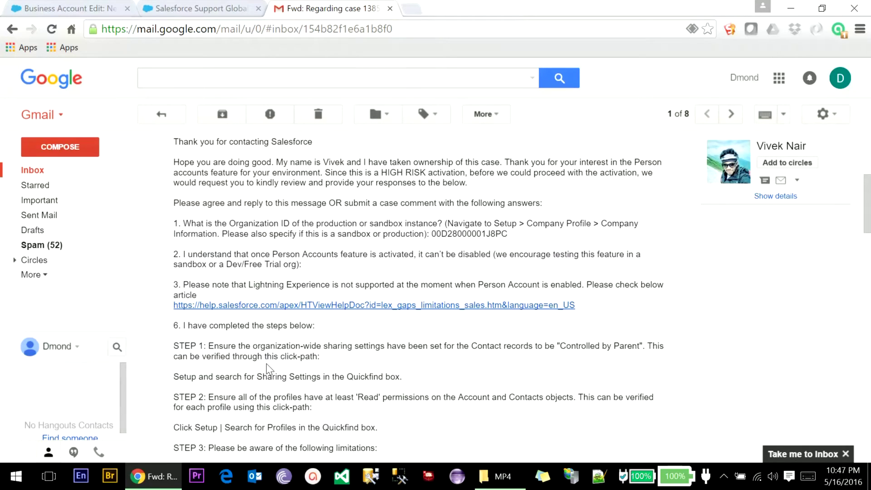
Review the reply answering the support questions and the follow-up message about the Person Accounts activation in Gmail.
scroll(359, 244, down, 10)
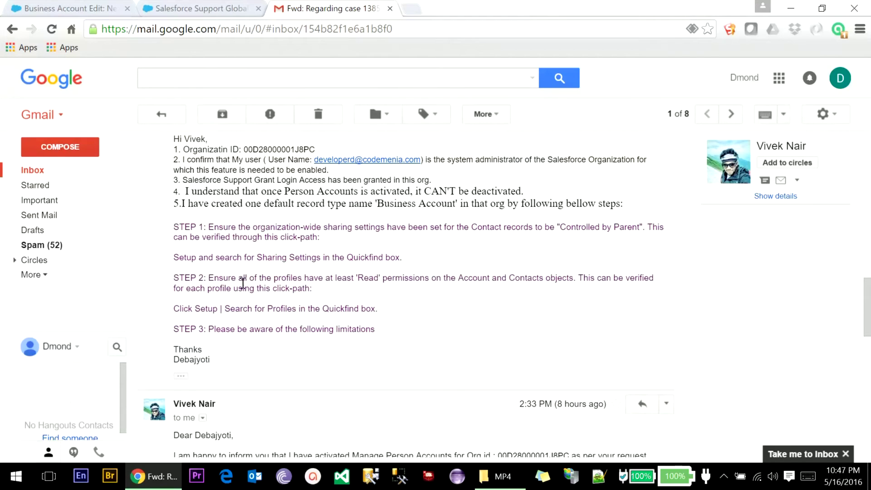
scroll(243, 284, up, 1)
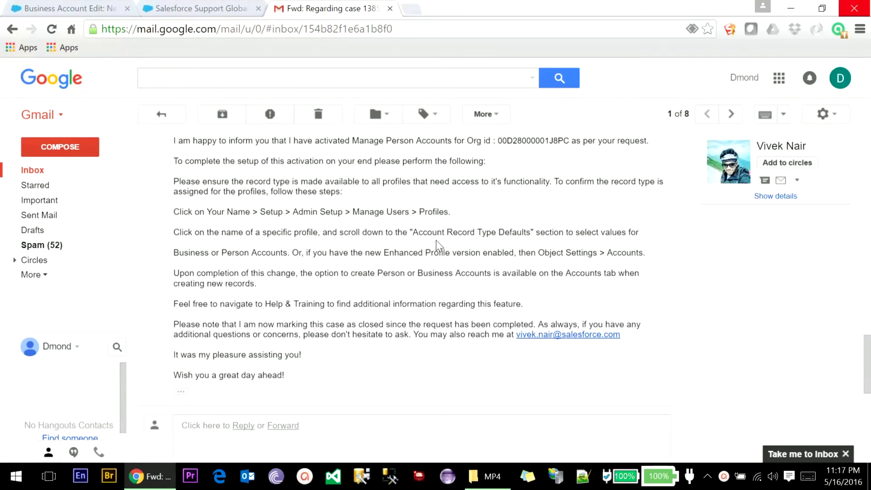
Switch back to Salesforce and open the record types listed under Person Accounts in the Accounts setup.
key(ctrl+1)
click(610, 82)
click(590, 124)
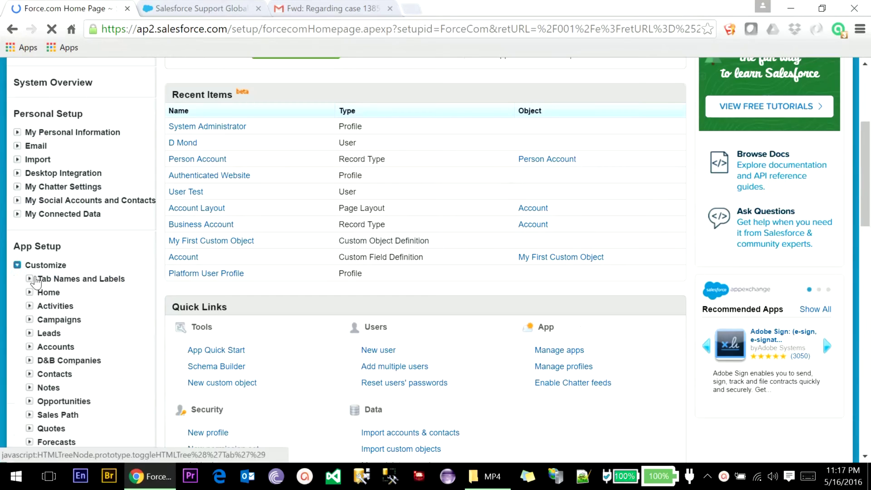
scroll(36, 272, down, 3)
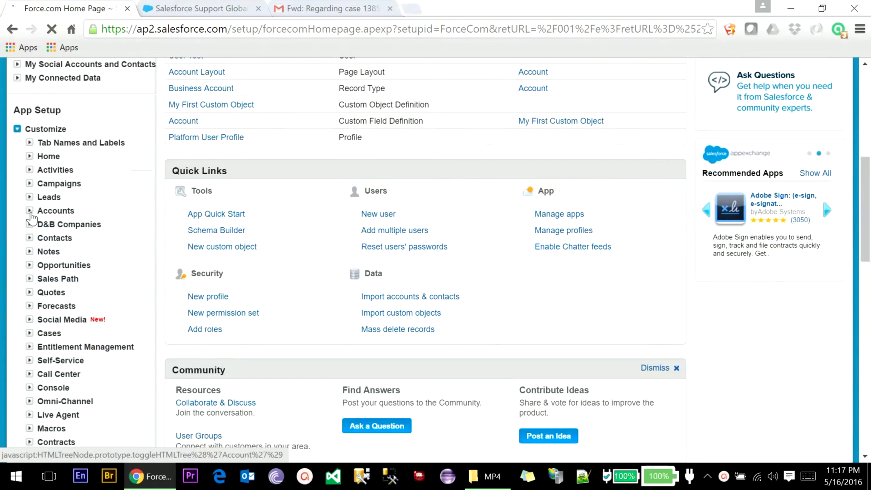
click(29, 211)
scroll(79, 372, down, 3)
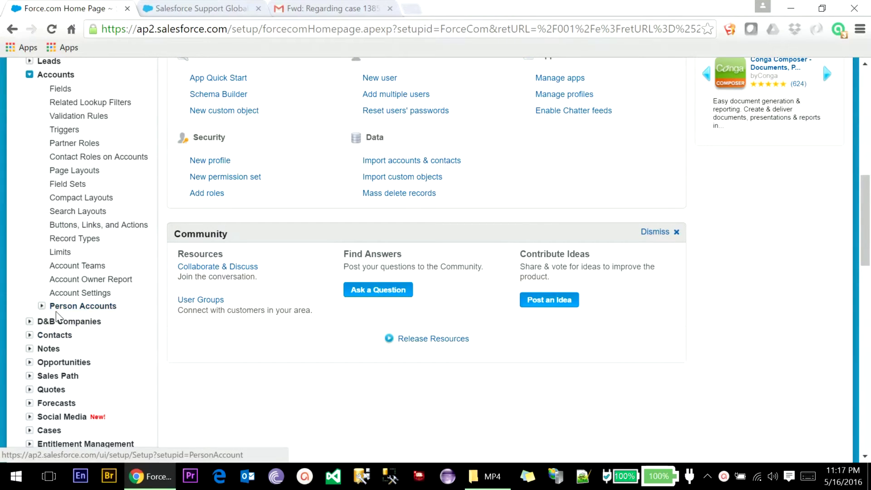
click(41, 306)
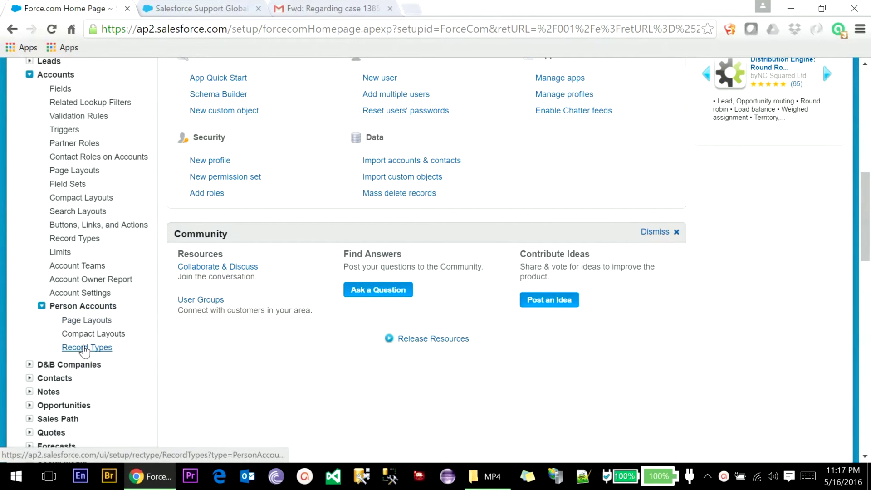
click(85, 348)
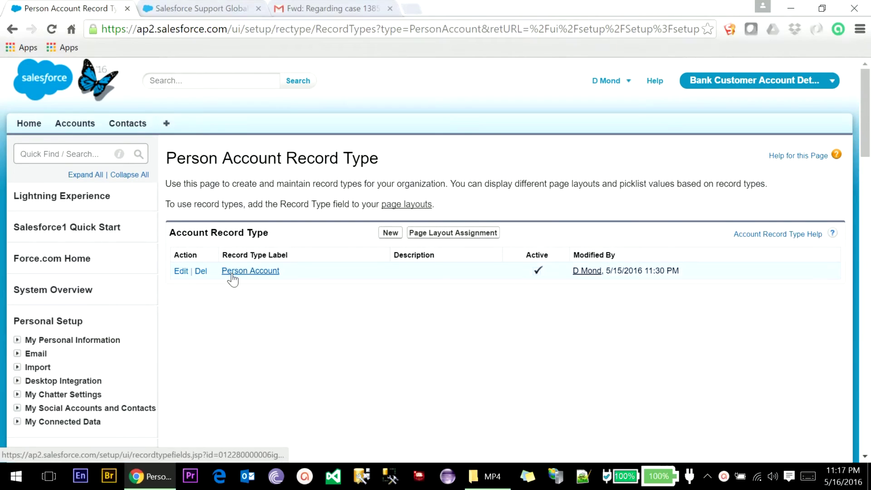
Open the System Administrator profile from the users list in Administration Setup.
scroll(257, 281, down, 15)
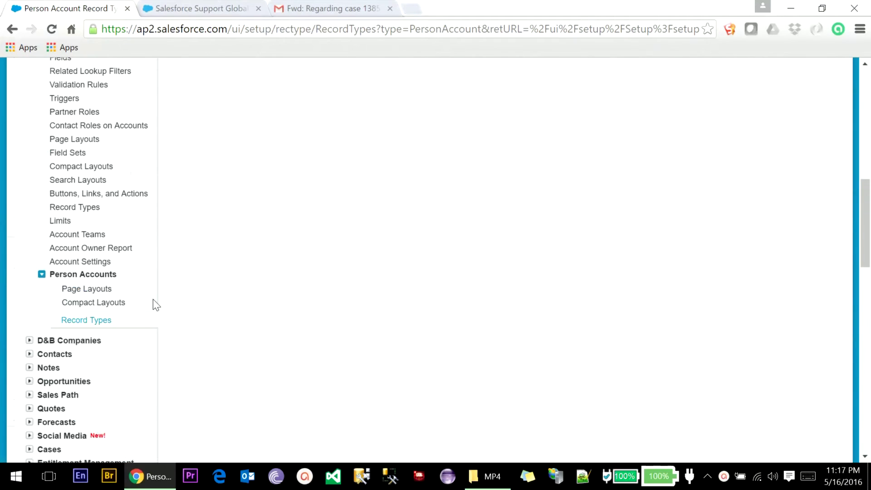
scroll(83, 309, down, 12)
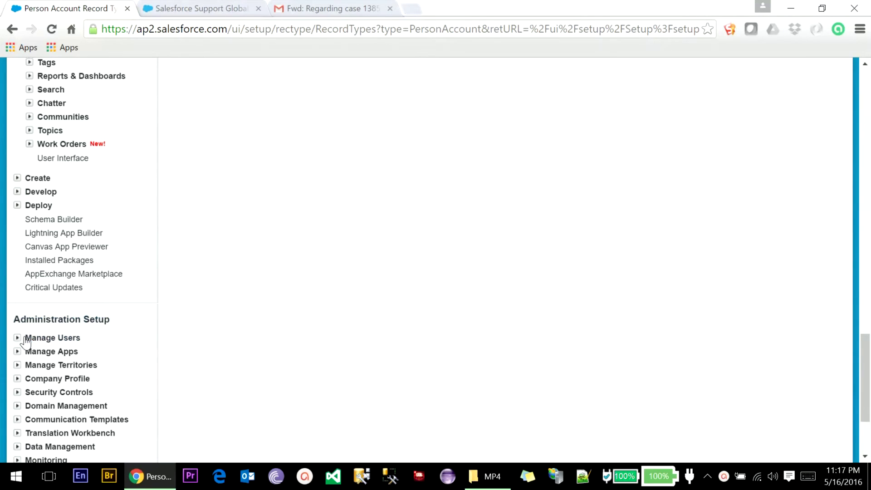
click(19, 337)
click(47, 351)
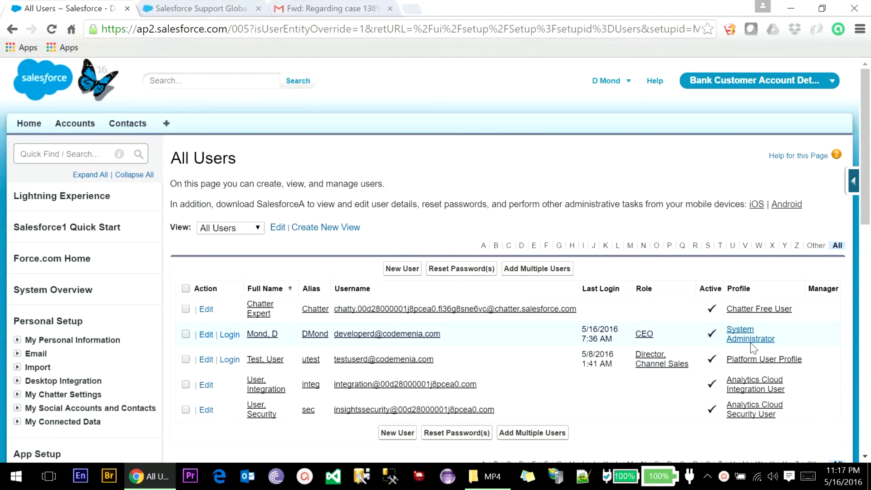
click(748, 334)
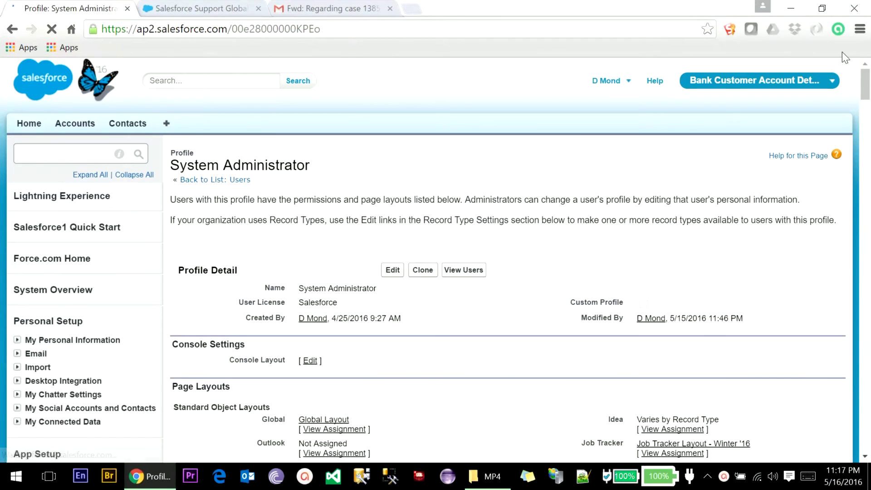
Add Person Account to the selected account record types of the System Administrator profile and save the settings.
drag(868, 85, 832, 227)
click(310, 172)
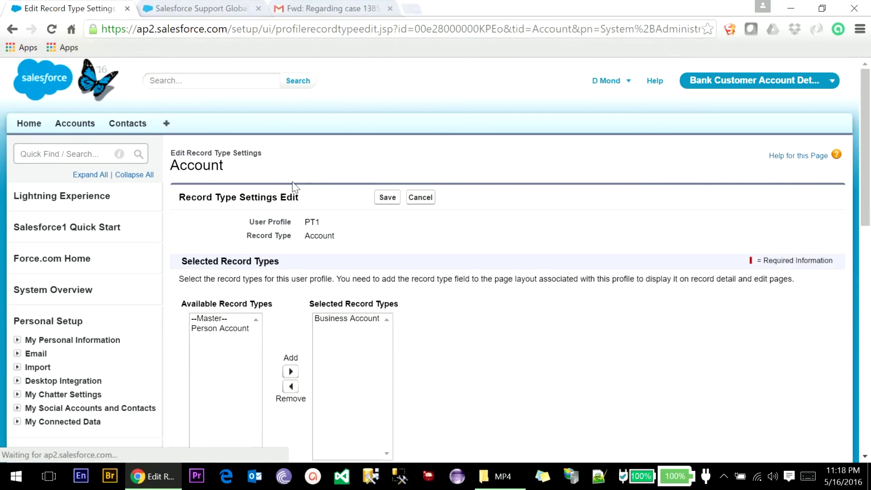
click(229, 329)
click(290, 372)
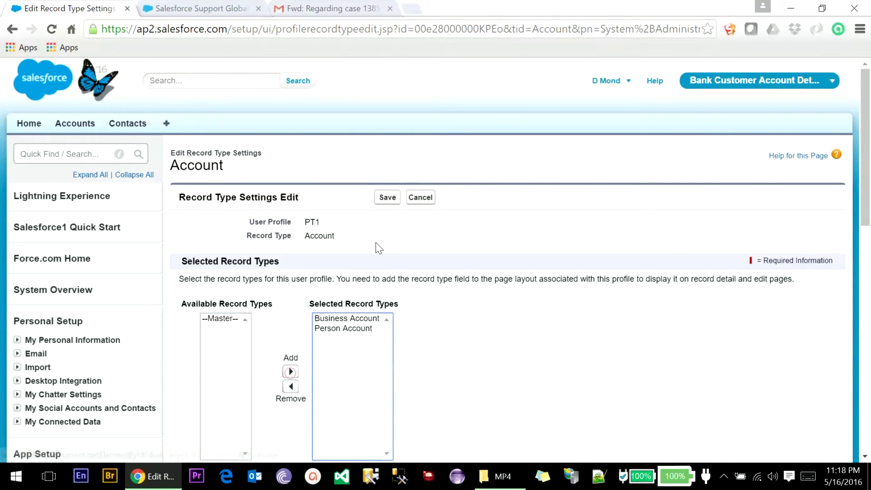
click(383, 199)
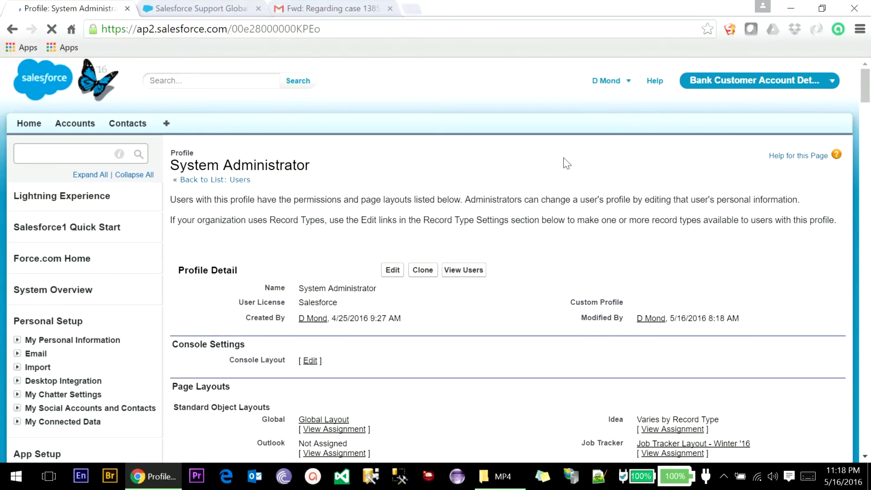
Open a new account form with the Person Account record type, check its name fields, and cancel the form.
click(69, 127)
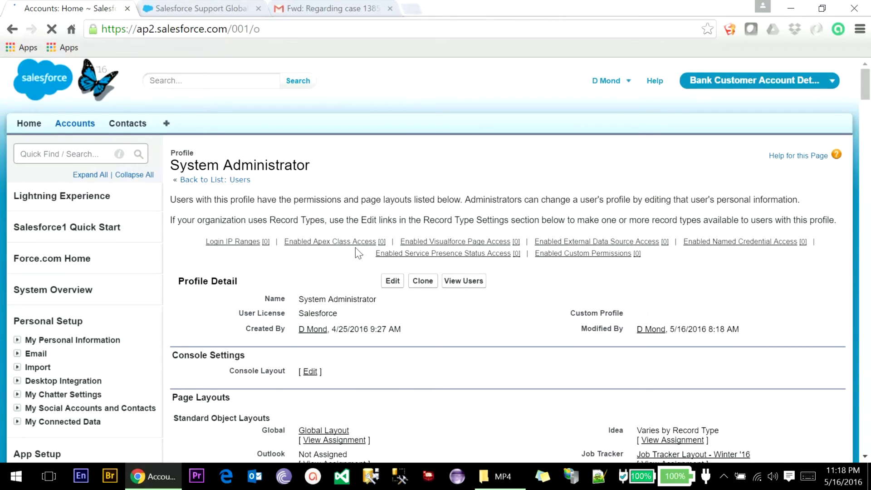
click(385, 230)
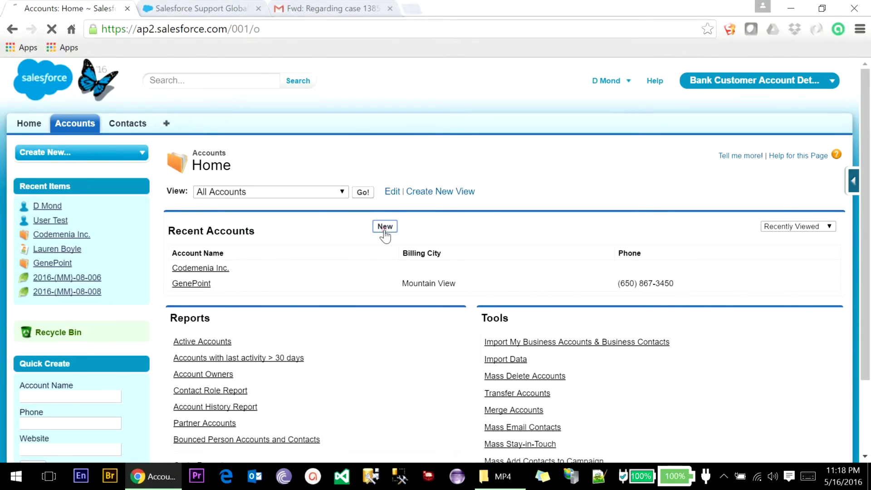
click(362, 249)
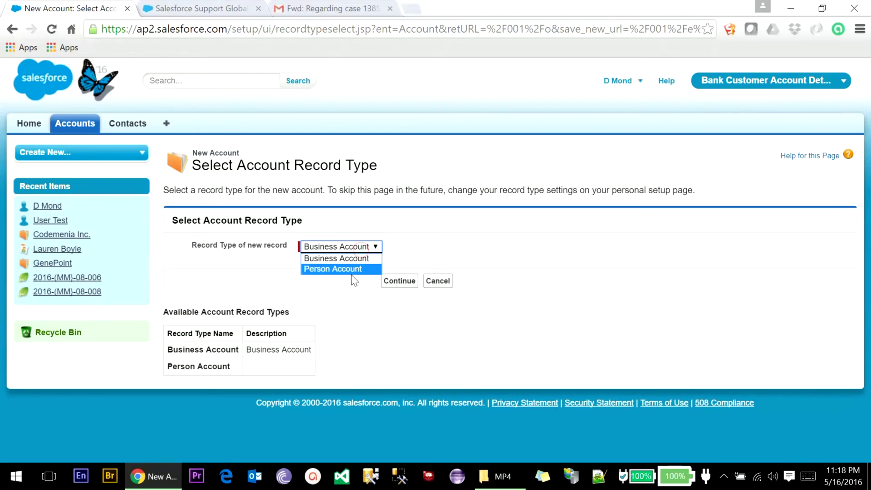
click(349, 268)
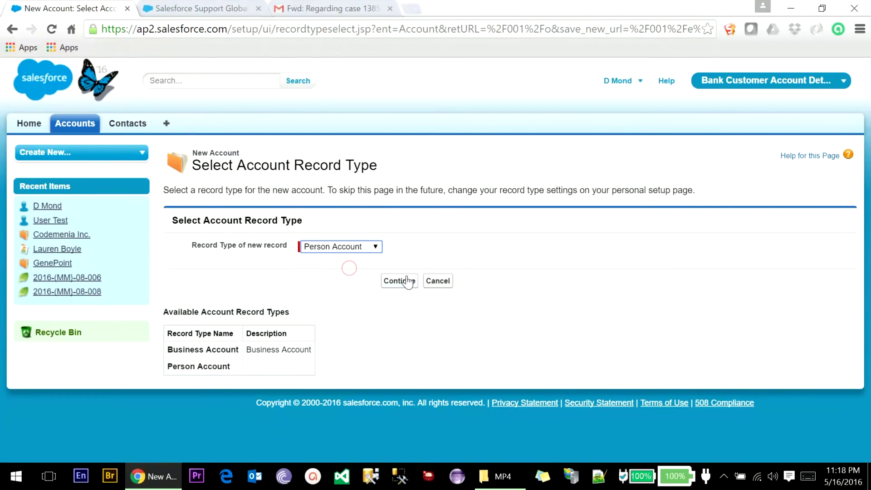
click(396, 281)
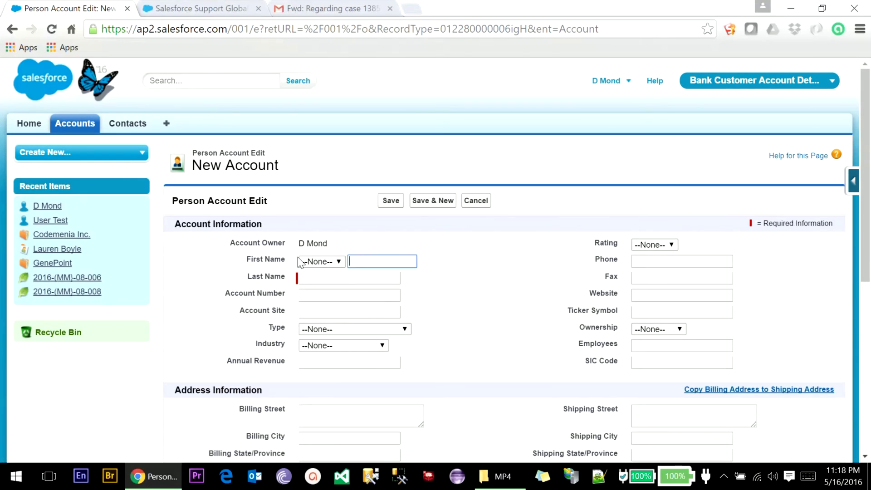
click(330, 278)
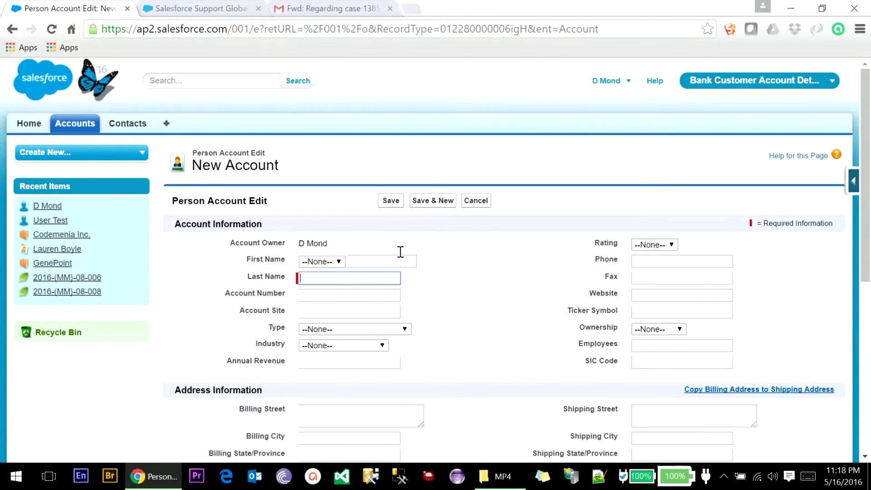
click(470, 209)
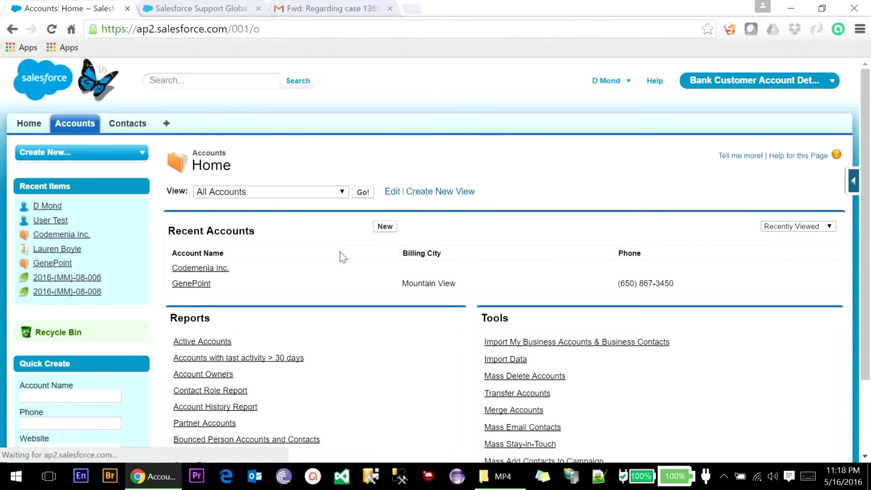
Open a new account form with the Business Account record type.
click(384, 227)
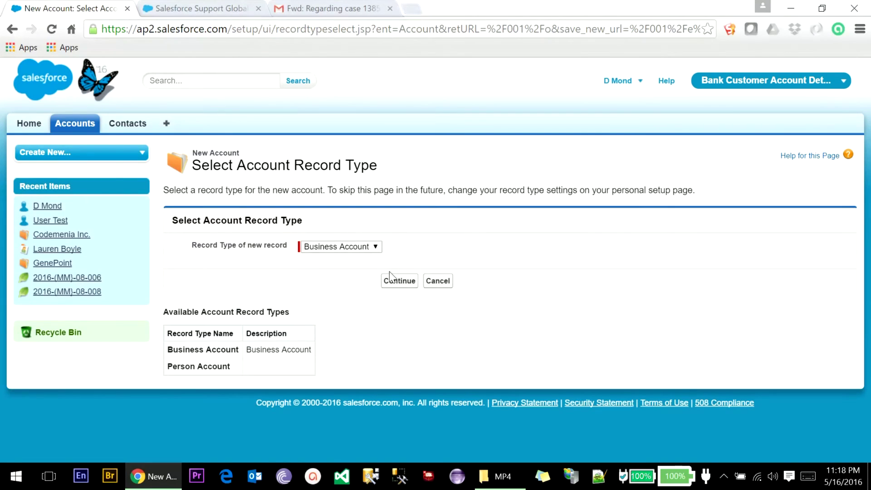
click(393, 278)
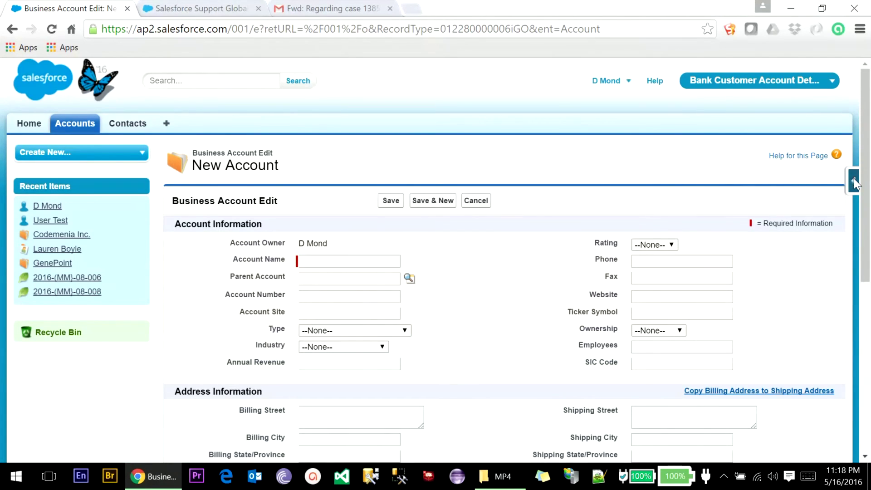
Open the account fields list in the Accounts setup from the business account form, dismissing the critical updates notice.
click(853, 181)
click(736, 223)
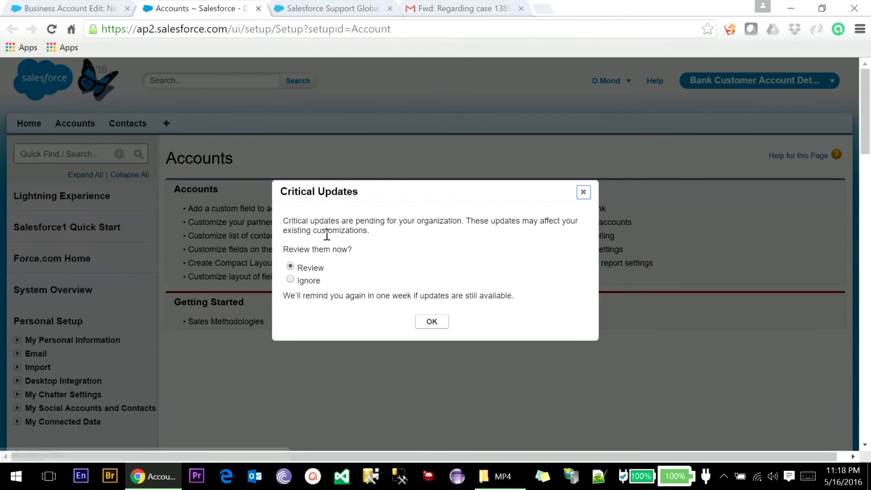
click(584, 192)
scroll(317, 303, down, 6)
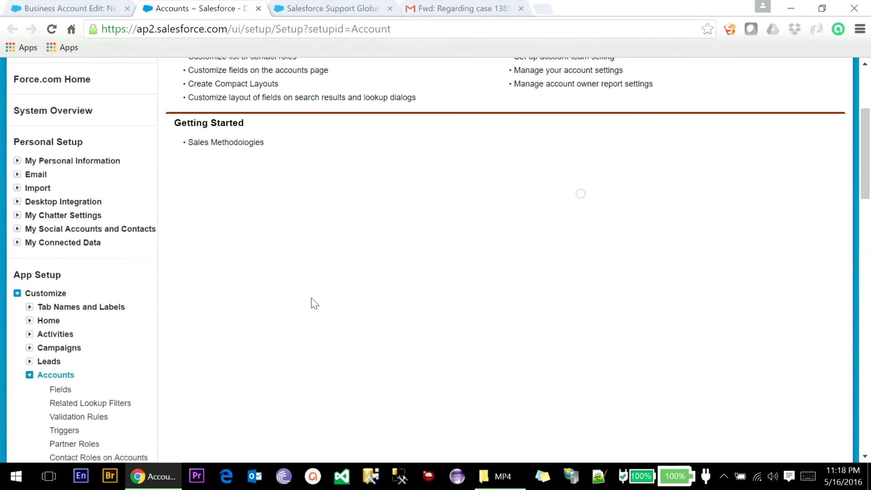
click(68, 297)
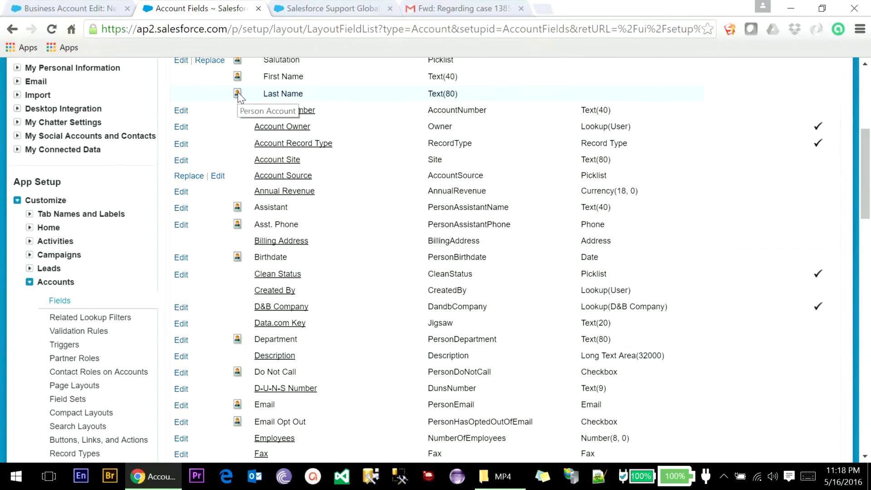
Open the Account Layout from the account page layouts for editing and examine its Account Name and available fields.
click(88, 386)
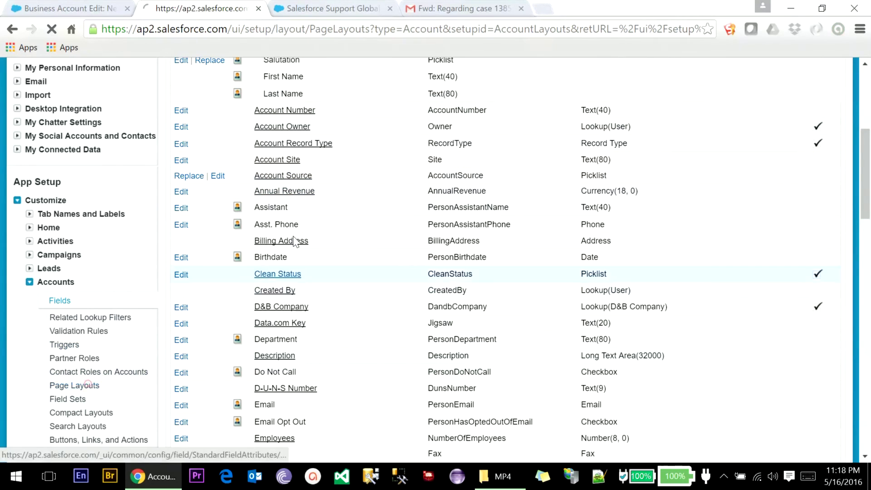
click(181, 311)
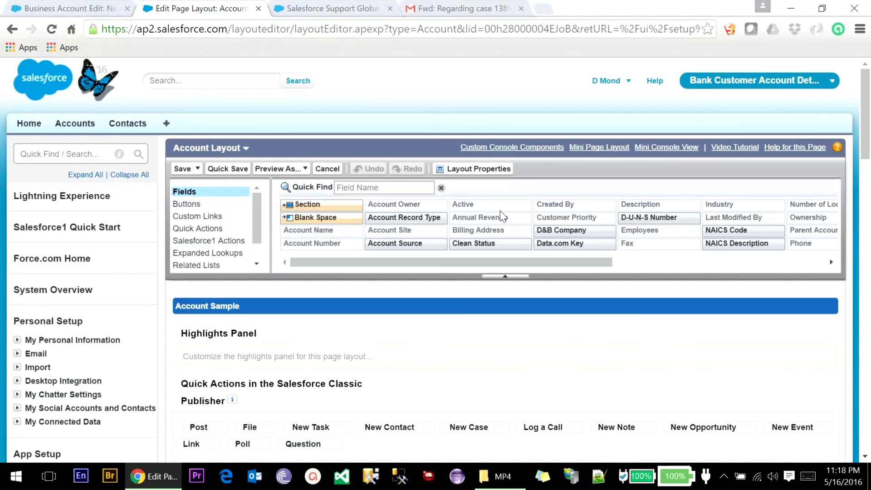
scroll(403, 258, down, 2)
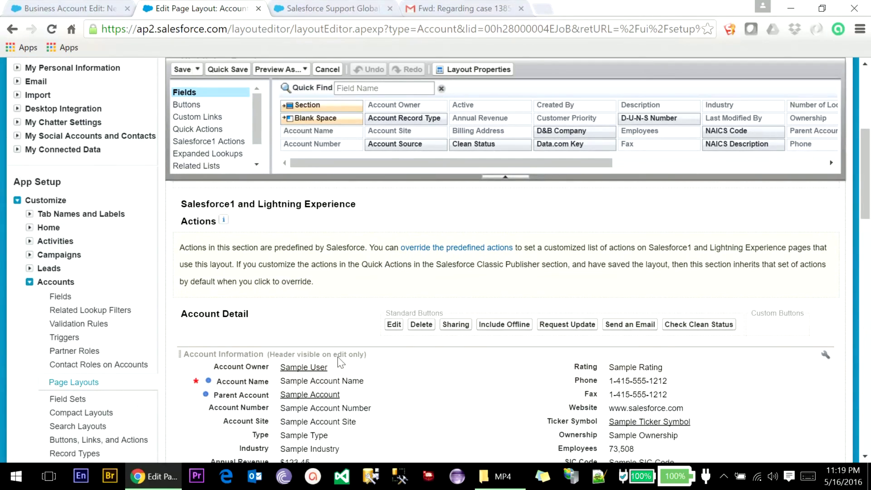
click(240, 381)
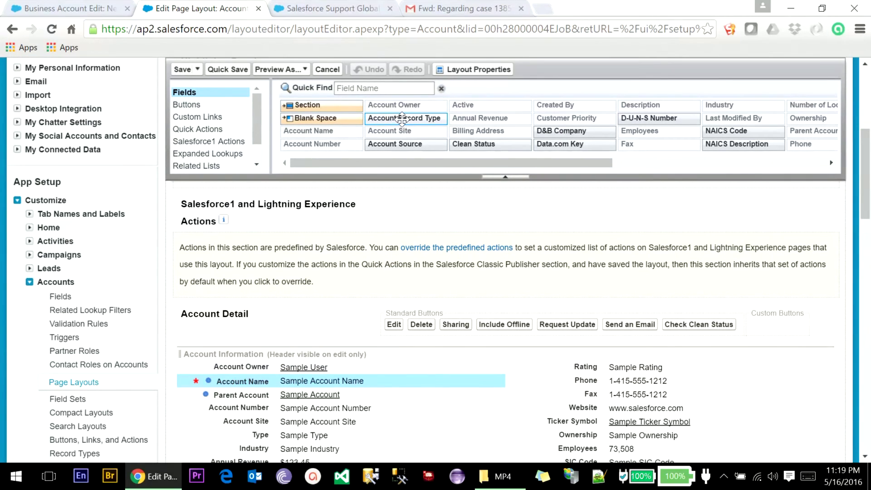
click(388, 102)
Open the Person Account Layout for editing from the page layouts under Person Accounts.
scroll(154, 299, down, 10)
scroll(108, 321, up, 4)
click(42, 249)
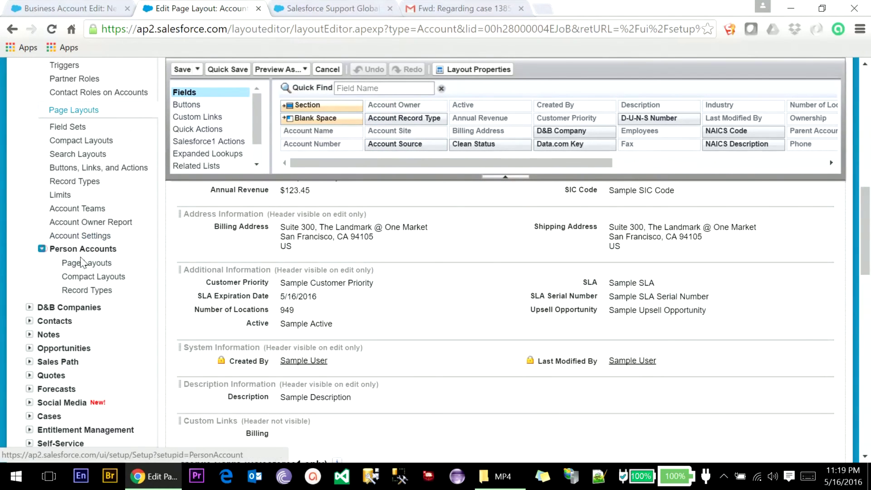
click(74, 265)
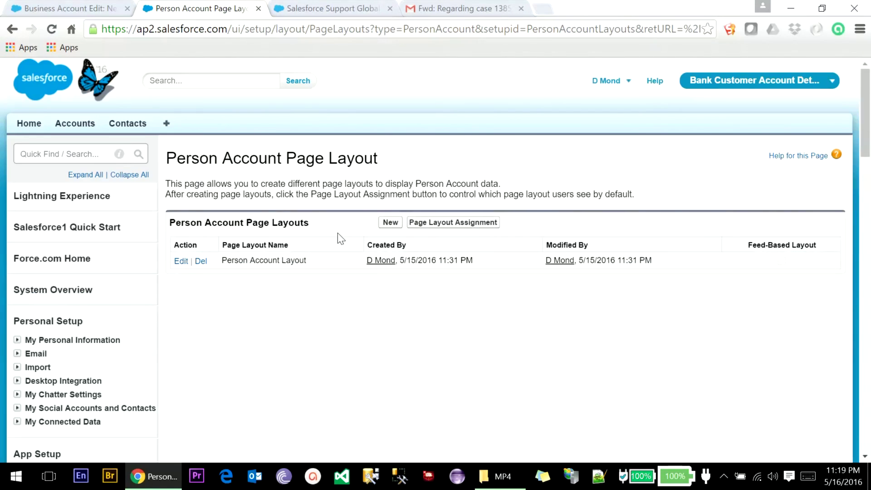
click(181, 261)
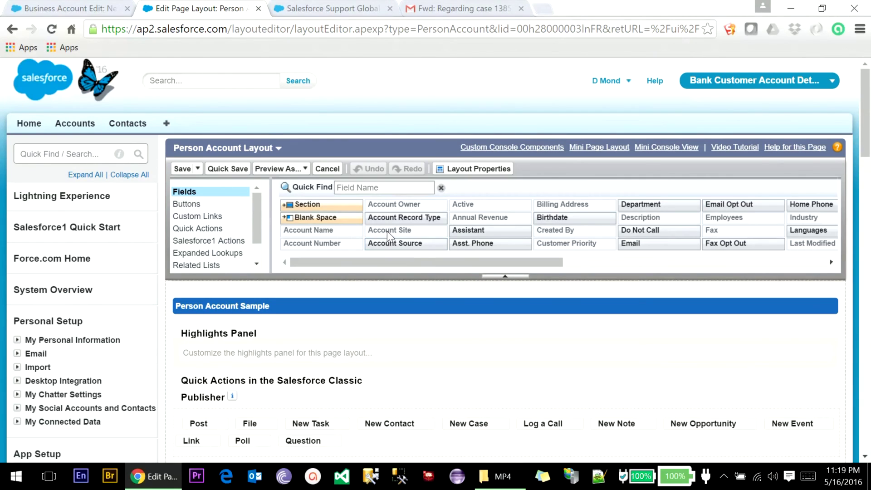
Examine the fields available to the Person Account Layout, including Assistant, Asst. Phone, Birthdate and Email.
click(513, 242)
ctrl+click(480, 232)
click(574, 219)
ctrl+click(646, 244)
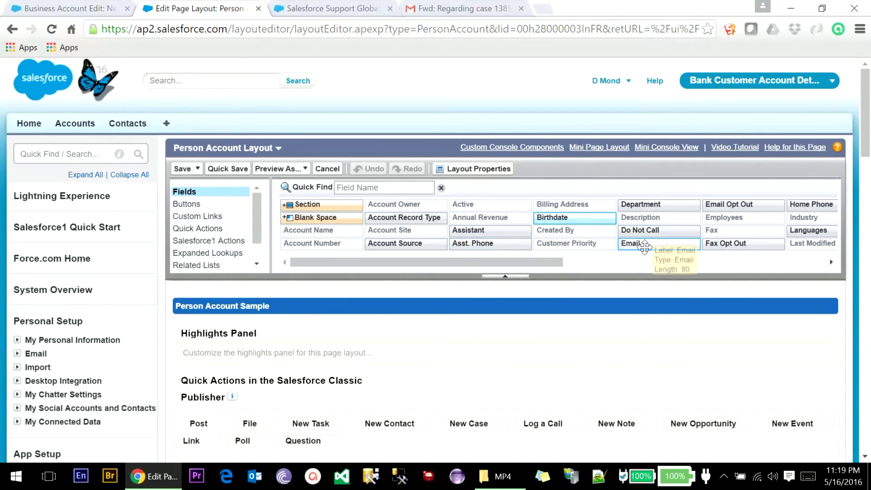
scroll(390, 395, down, 4)
scroll(390, 395, down, 3)
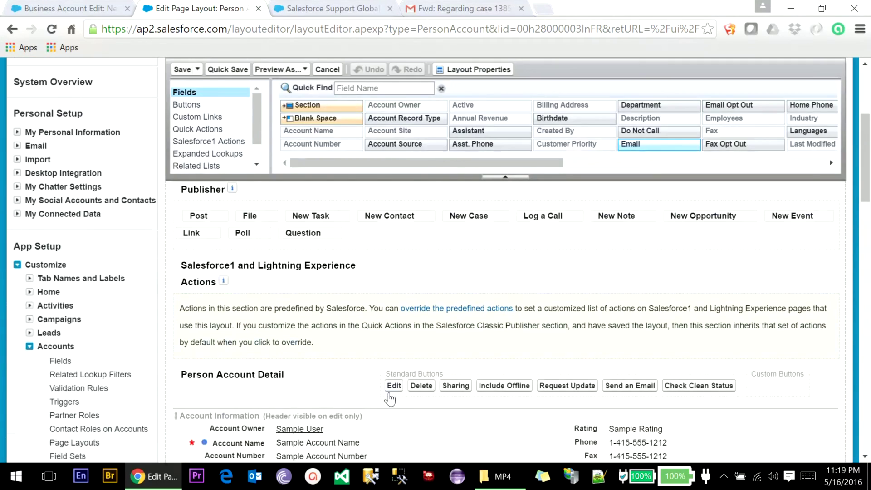
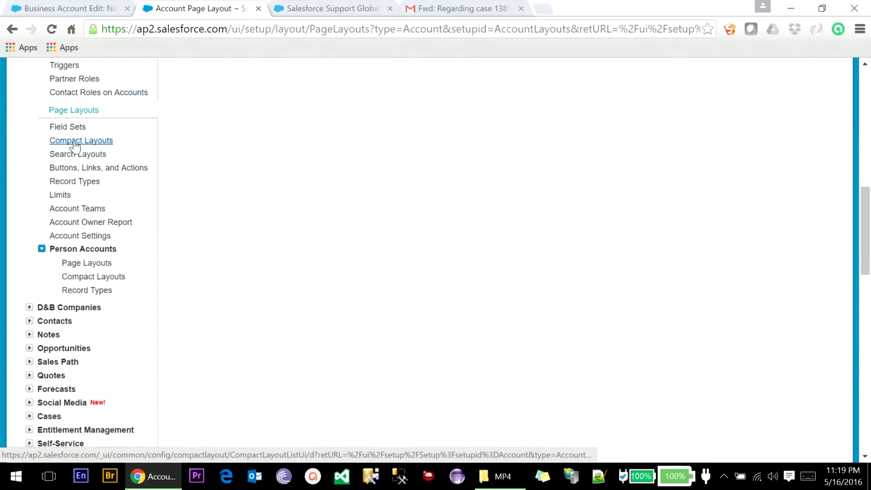
Review the list of account page layouts.
scroll(454, 279, up, 10)
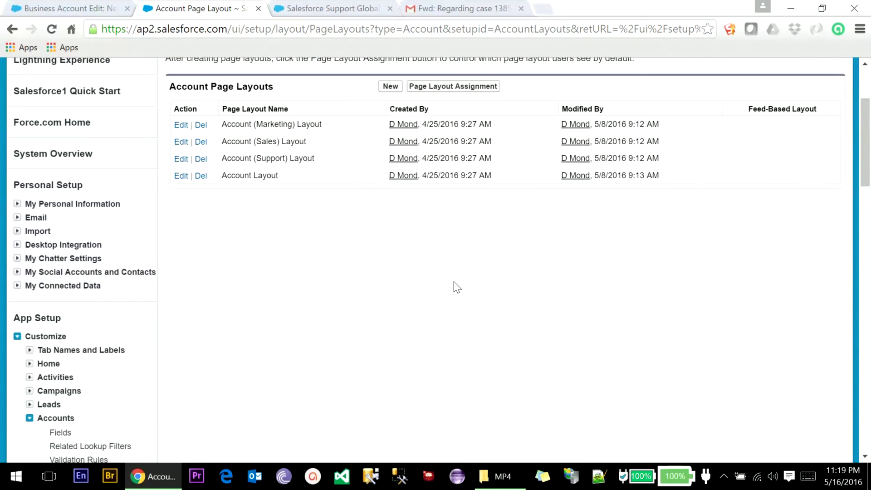